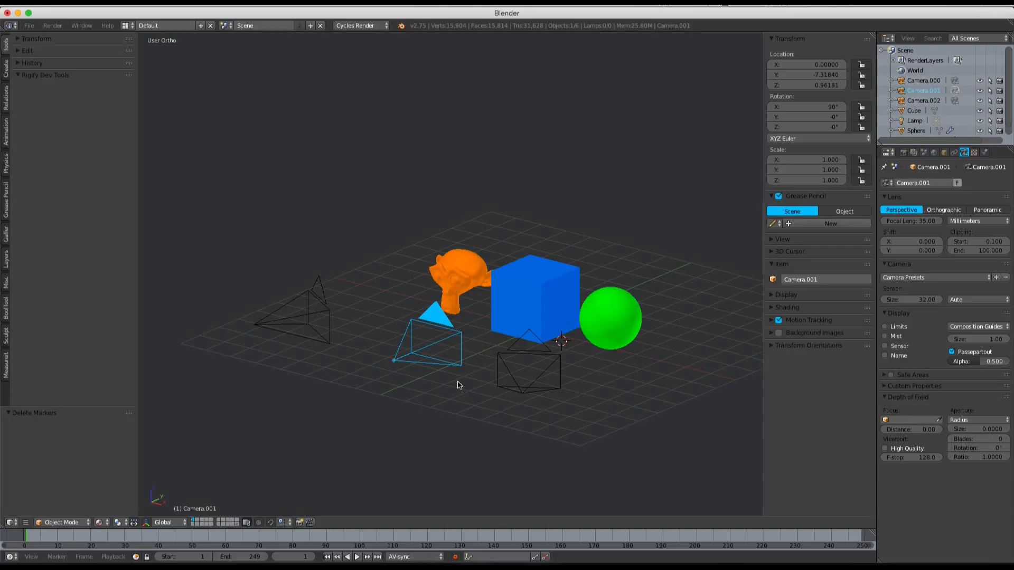
Select each of the three cameras in turn to examine where they stand around the monkey, cube and sphere.
right_click(524, 353)
right_click(320, 315)
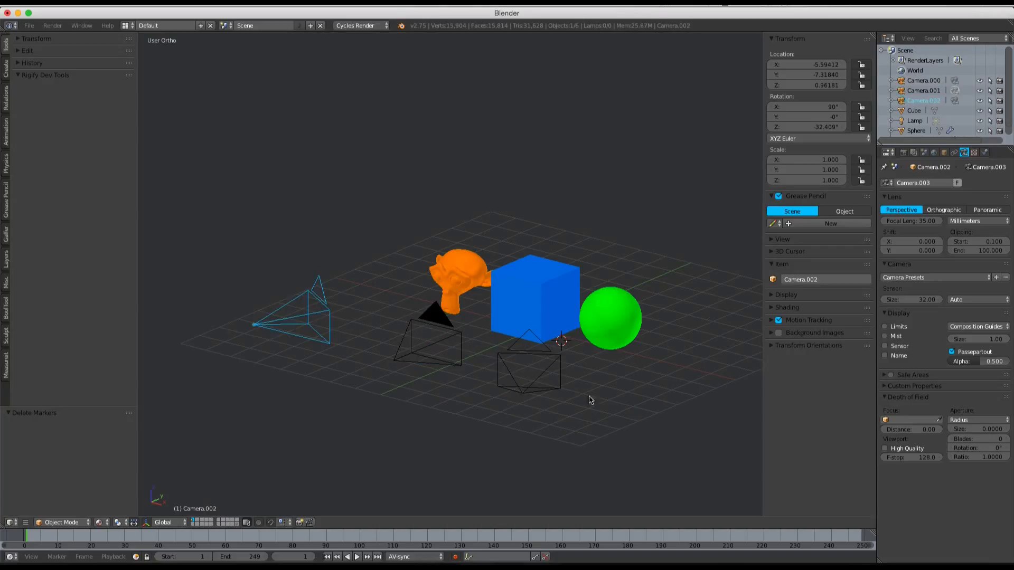
right_click(502, 356)
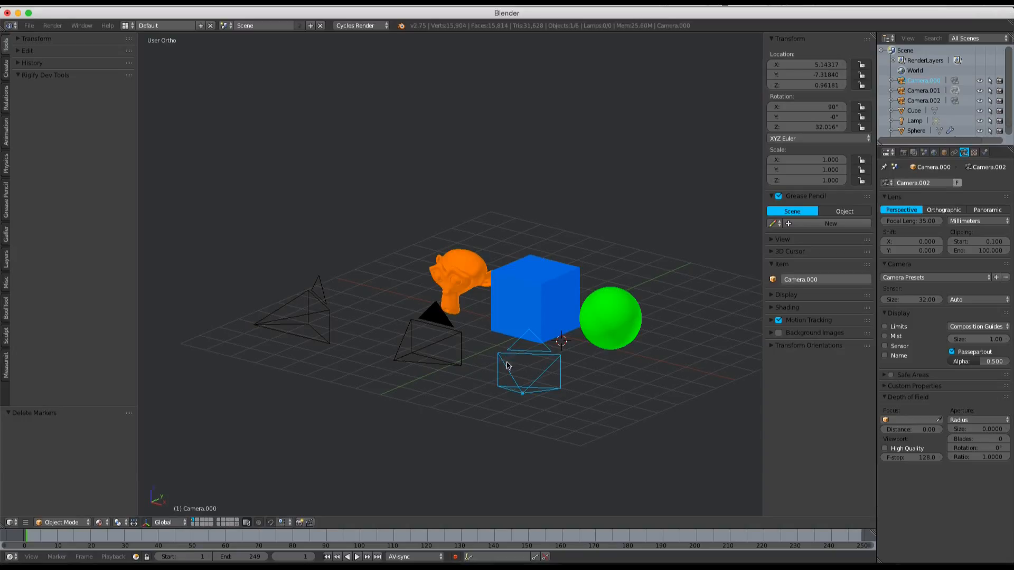
right_click(438, 322)
right_click(316, 307)
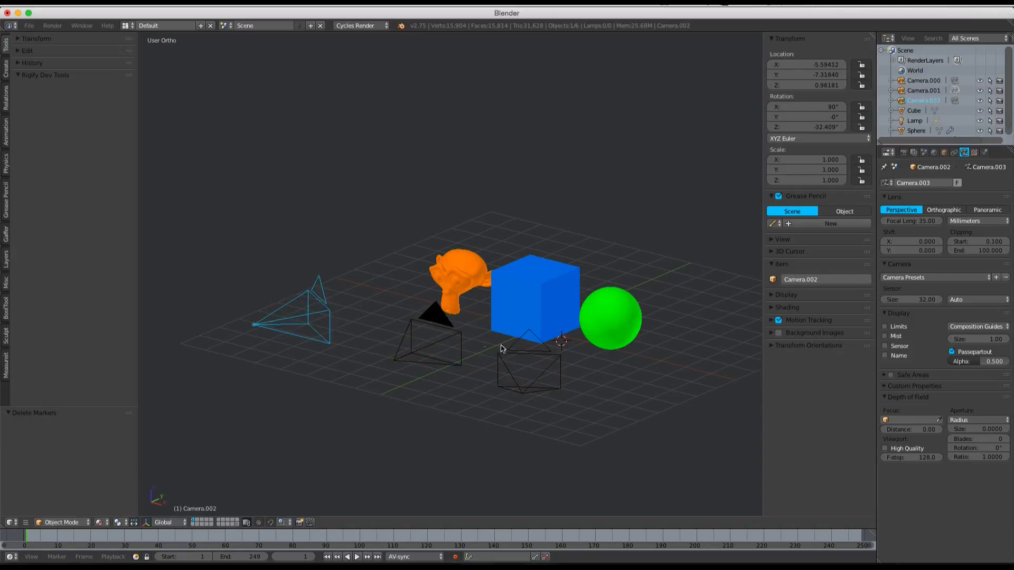
right_click(502, 350)
right_click(443, 322)
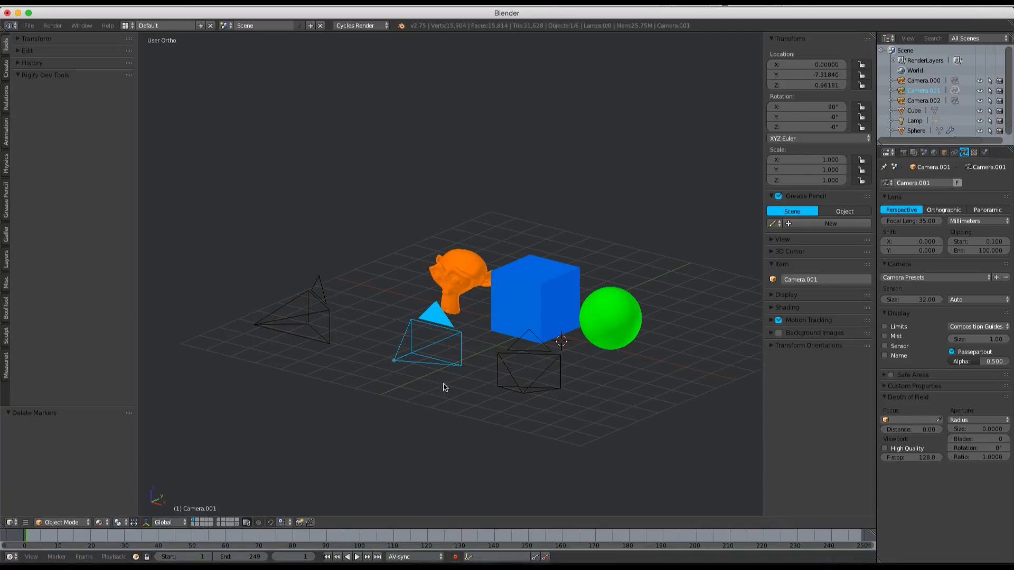
right_click(528, 363)
right_click(305, 312)
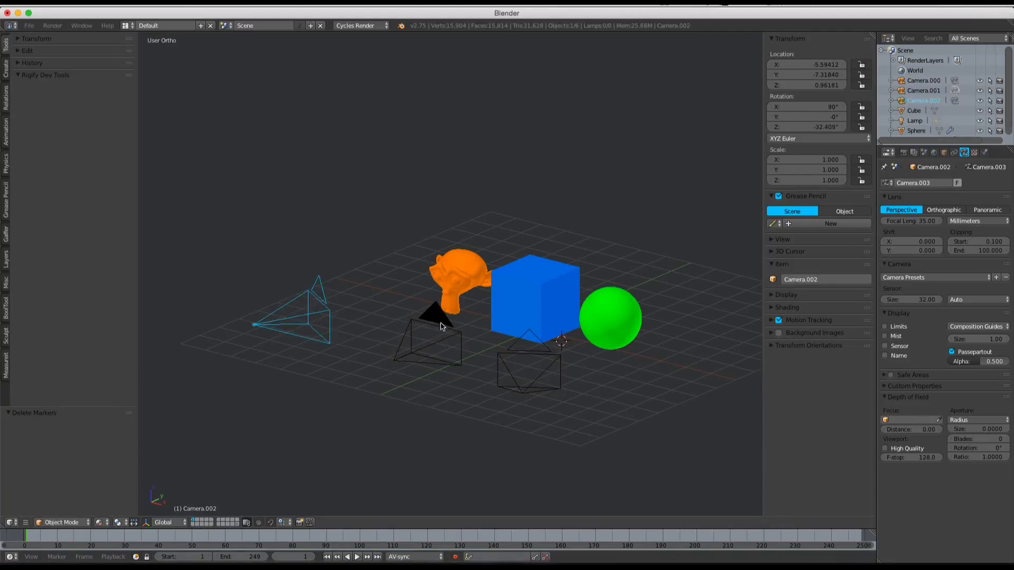
right_click(443, 326)
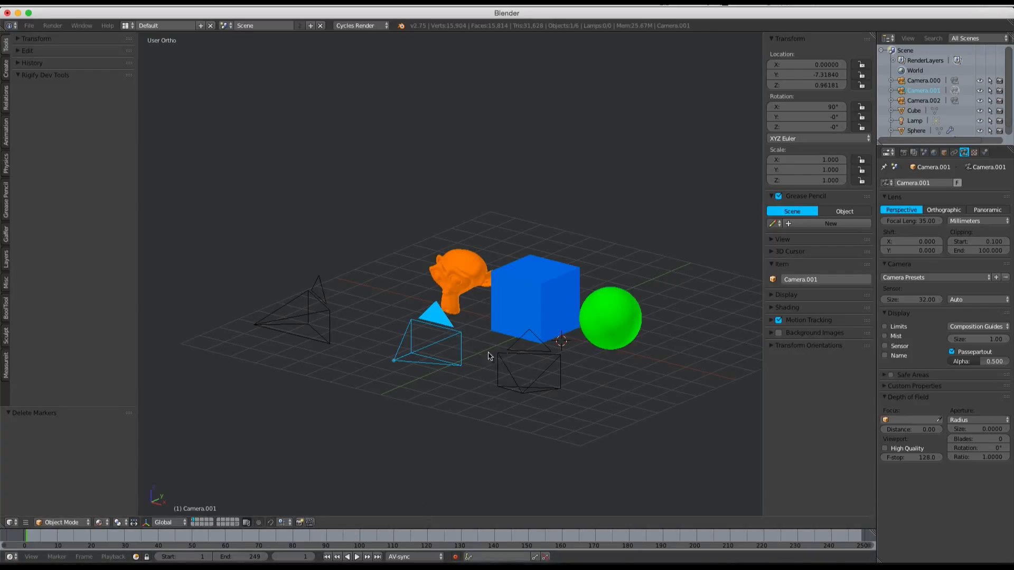
right_click(350, 311)
right_click(554, 358)
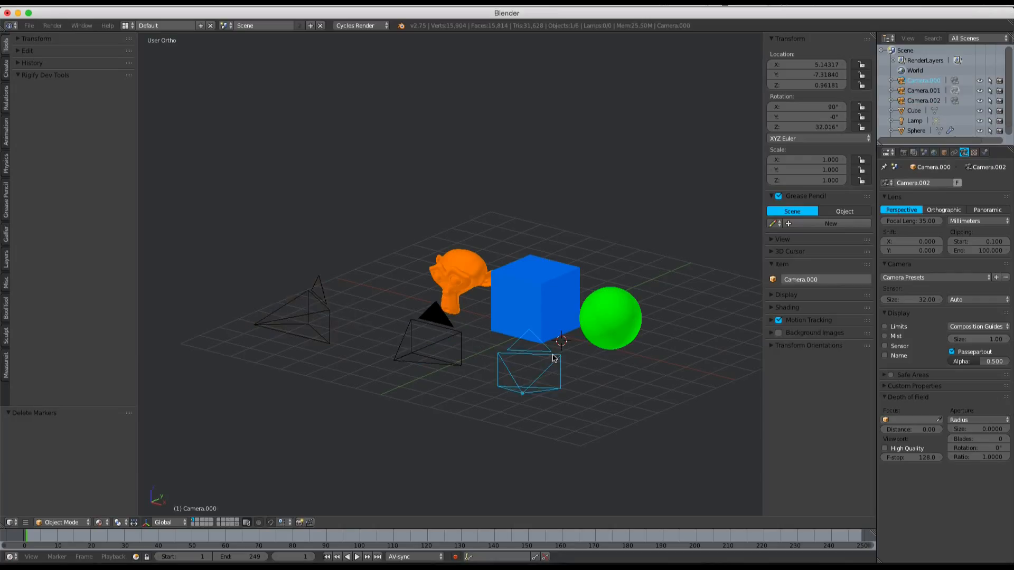
right_click(324, 311)
right_click(446, 331)
right_click(531, 352)
right_click(305, 317)
Make Camera.000 the active scene camera, check the shot through it and return to the user view.
right_click(530, 358)
key(ctrl+KP_0)
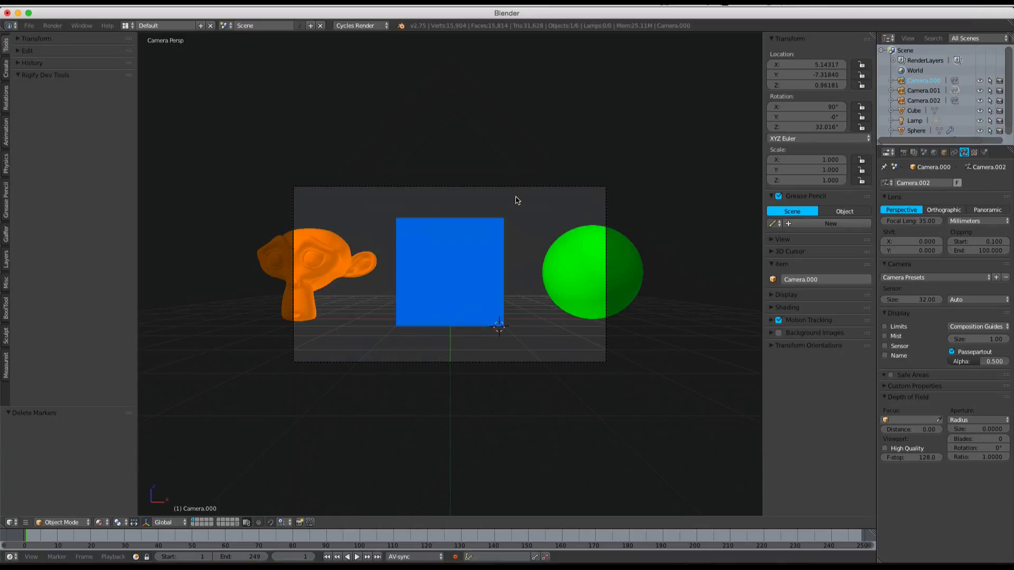
key(KP_0)
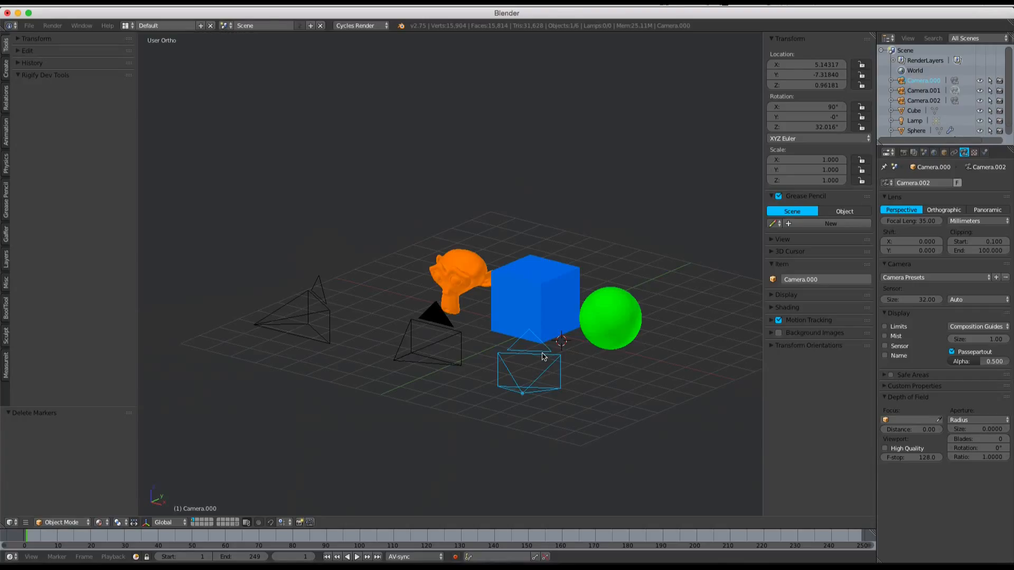
key(ctrl+KP_0)
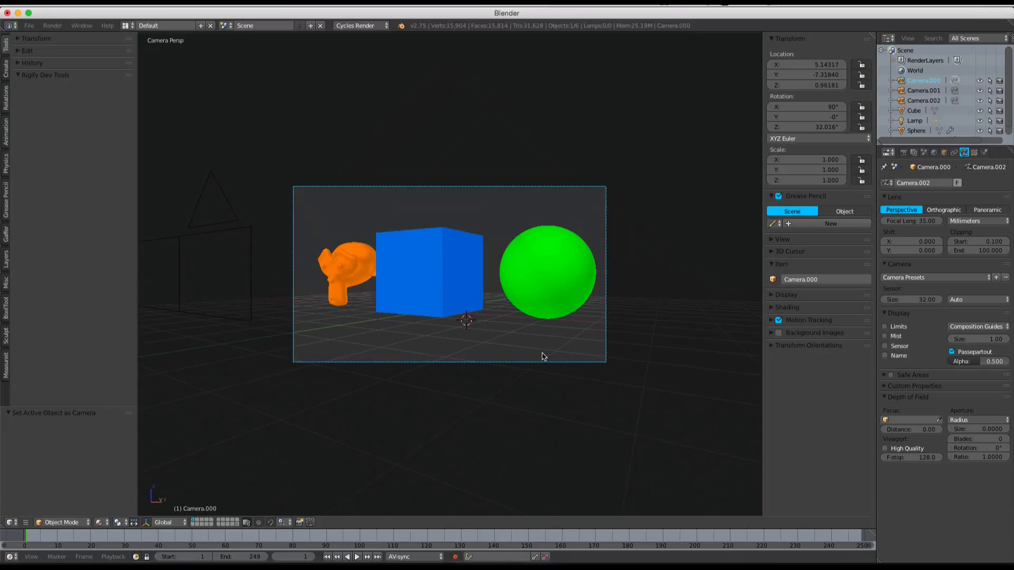
key(KP_0)
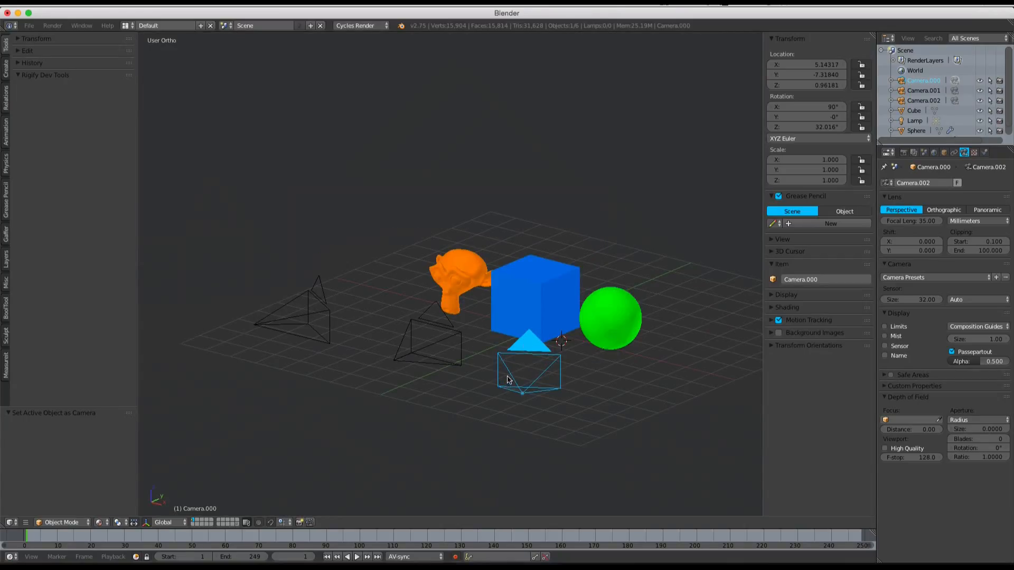
Make Camera.001, the middle camera, the active scene camera, check its shot and return to the user view.
key(a)
right_click(432, 323)
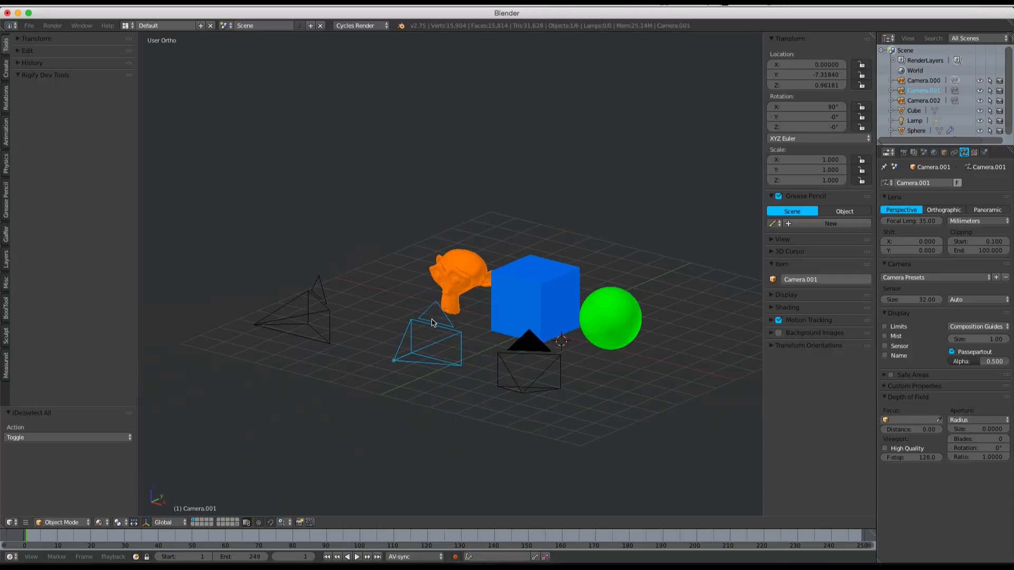
key(ctrl+KP_0)
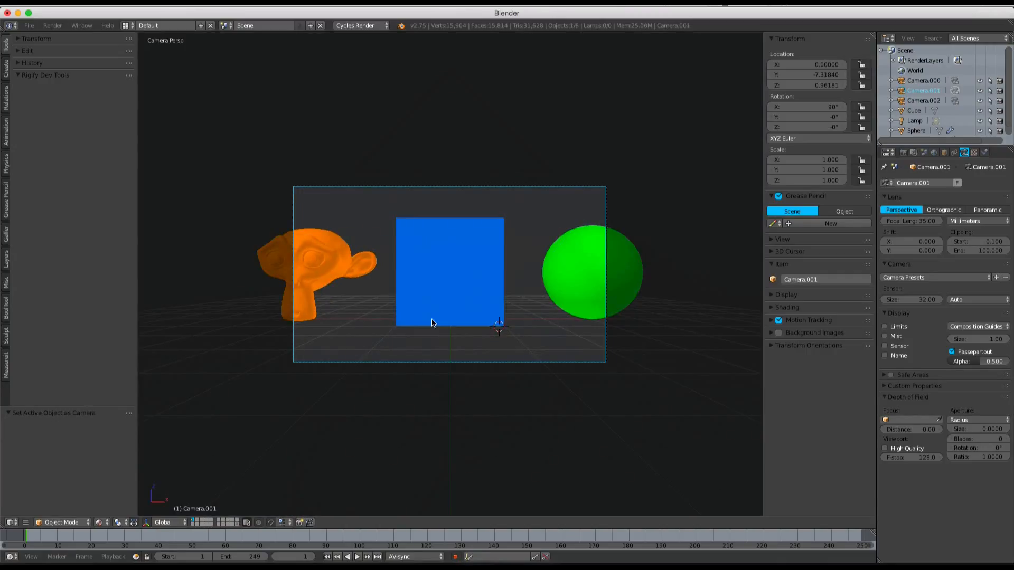
key(KP_0)
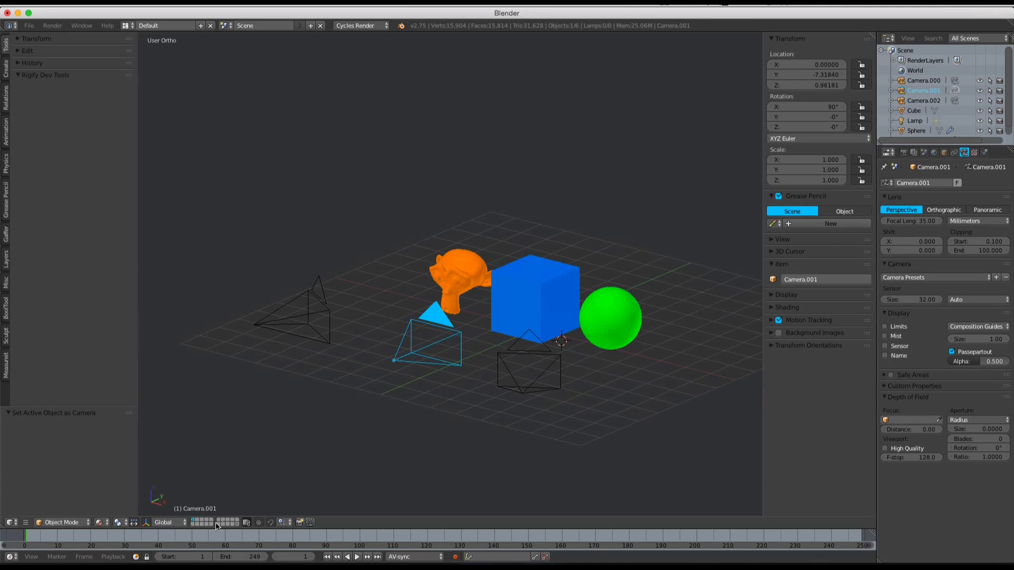
Enlarge the timeline area, then add a marker at frame 1 named Cam01.
drag(291, 530, 291, 378)
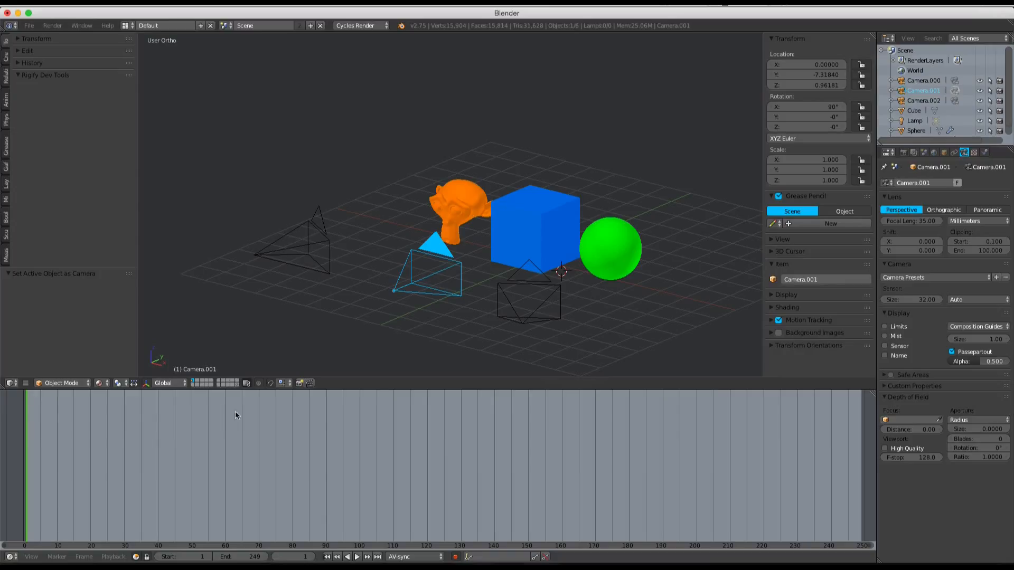
drag(38, 521, 27, 523)
key(m)
click(57, 557)
click(84, 497)
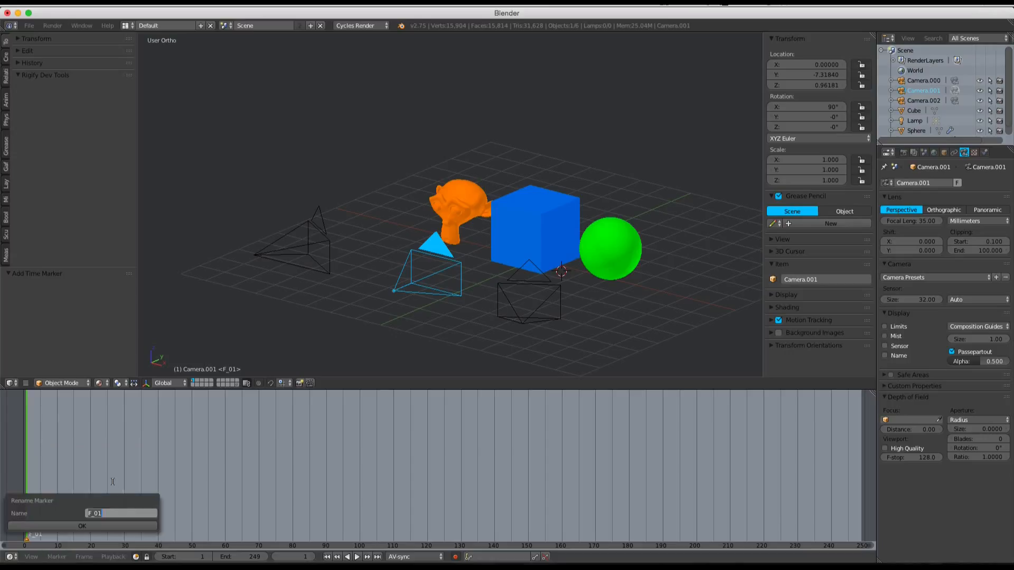
text(Cam)
key(Return)
click(134, 526)
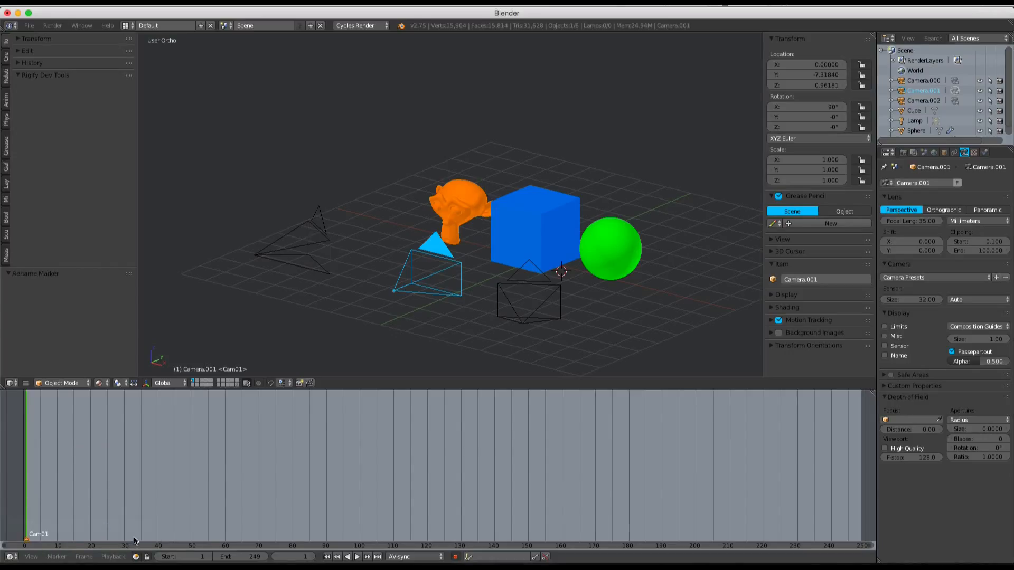
Add a timeline marker at frame 30 and rename it Cam02.
click(125, 527)
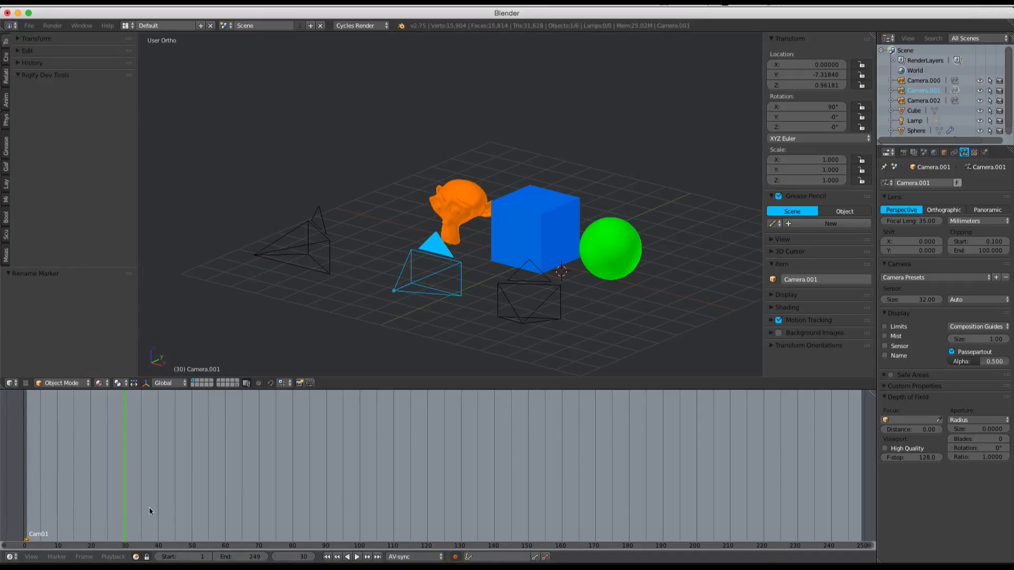
key(m)
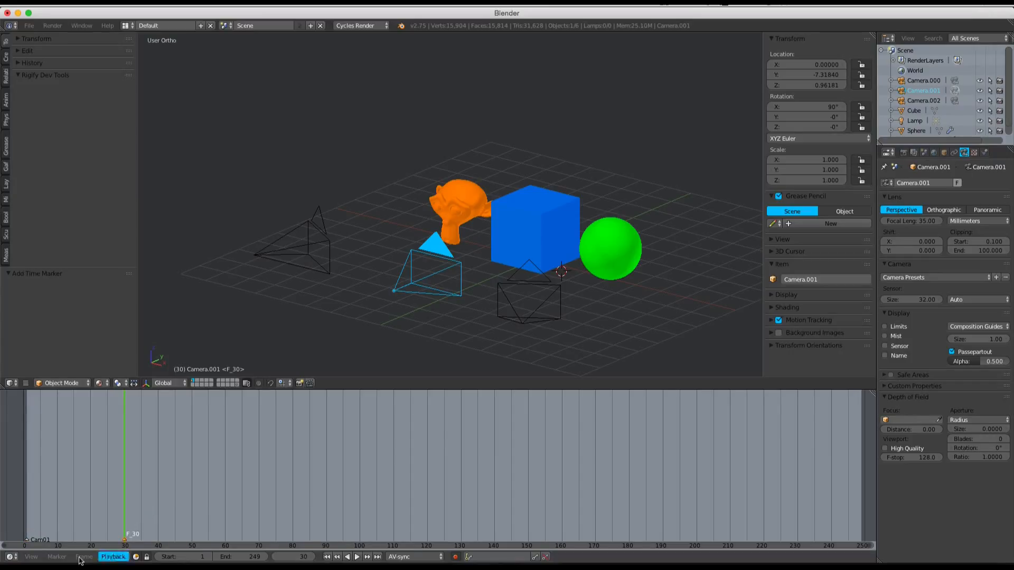
click(57, 557)
click(62, 500)
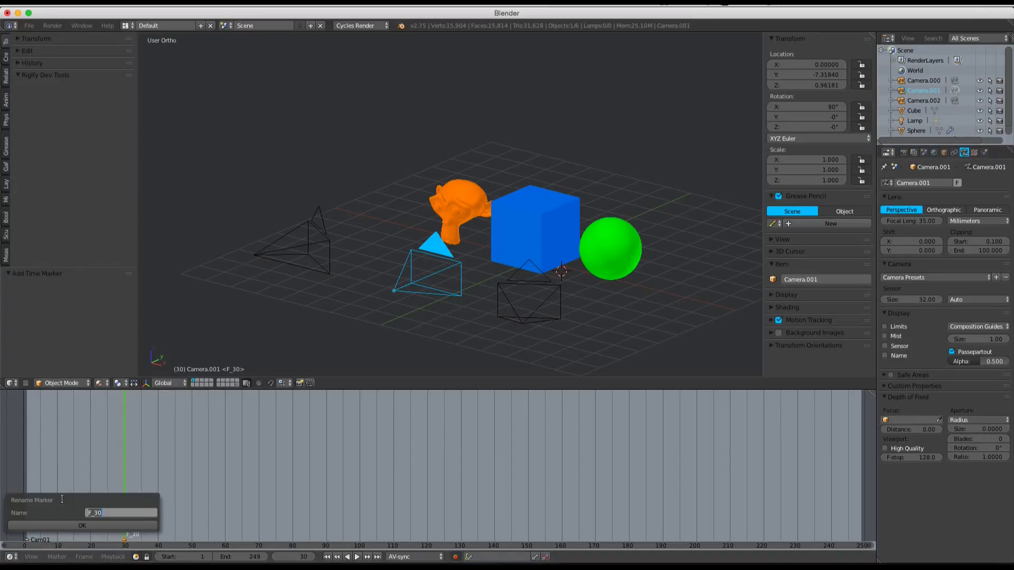
text(Cam02)
key(Return)
click(146, 526)
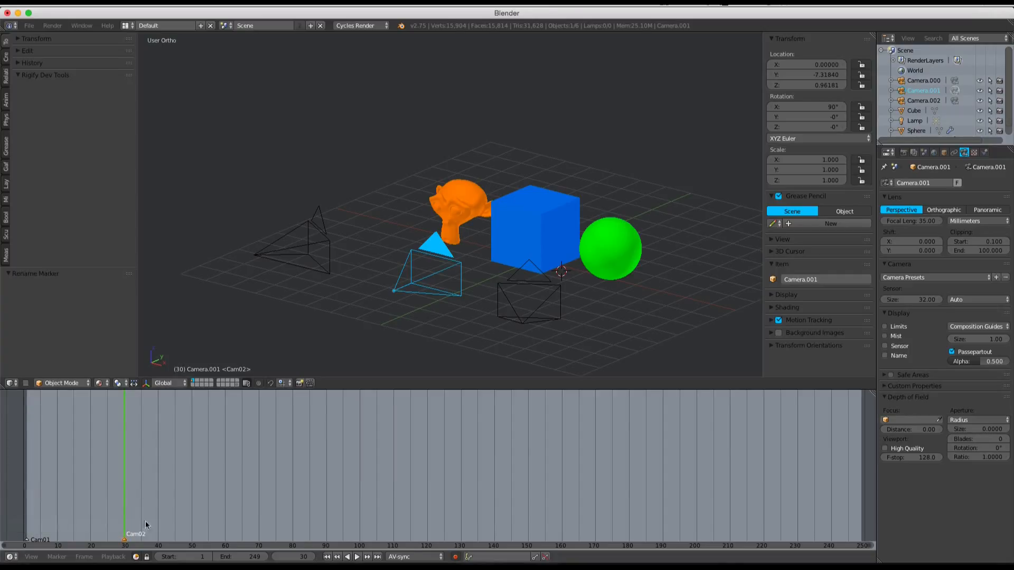
Move the current frame to 60 in the timeline.
click(226, 514)
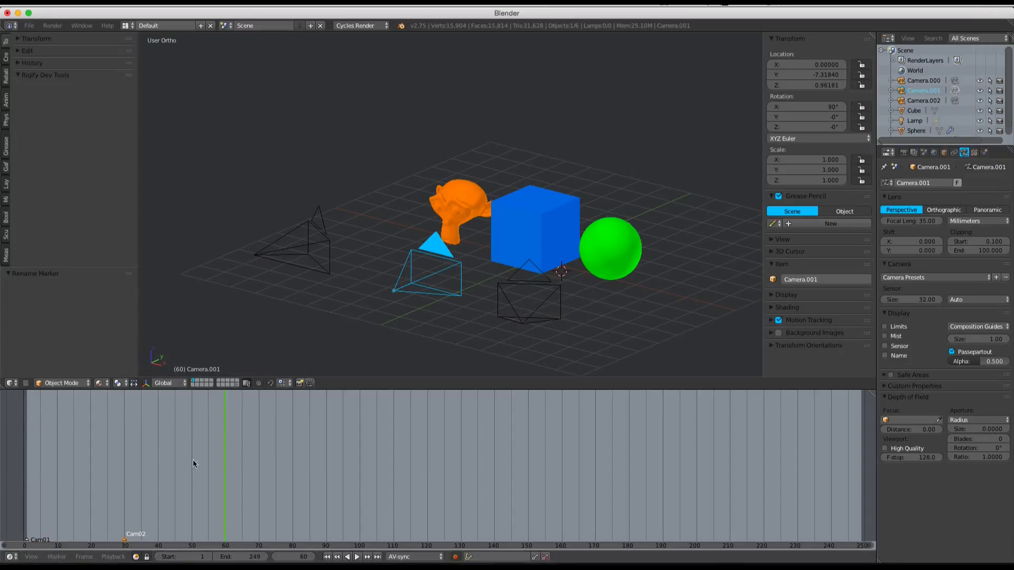
click(58, 558)
click(89, 502)
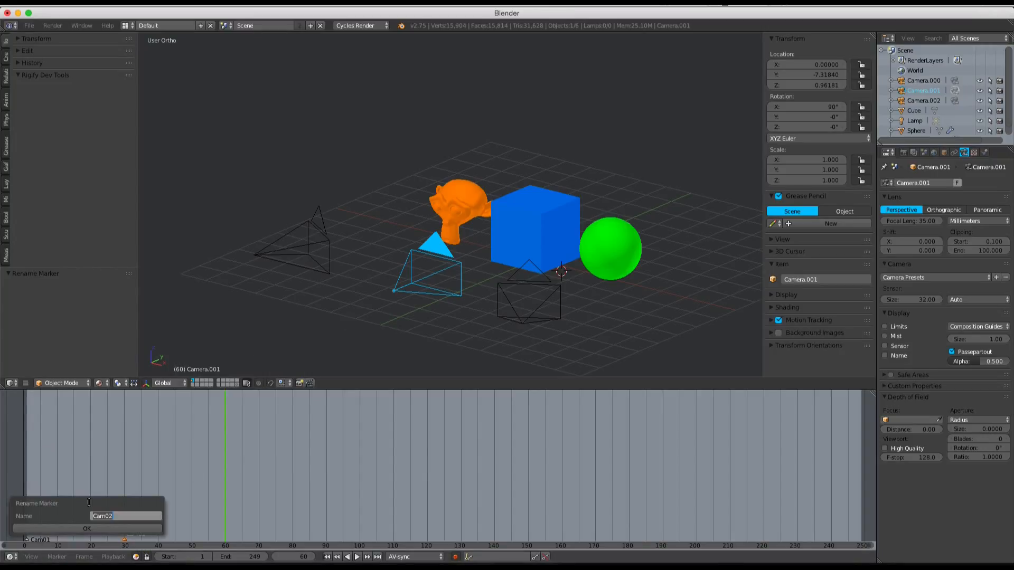
key(Return)
key(Return)
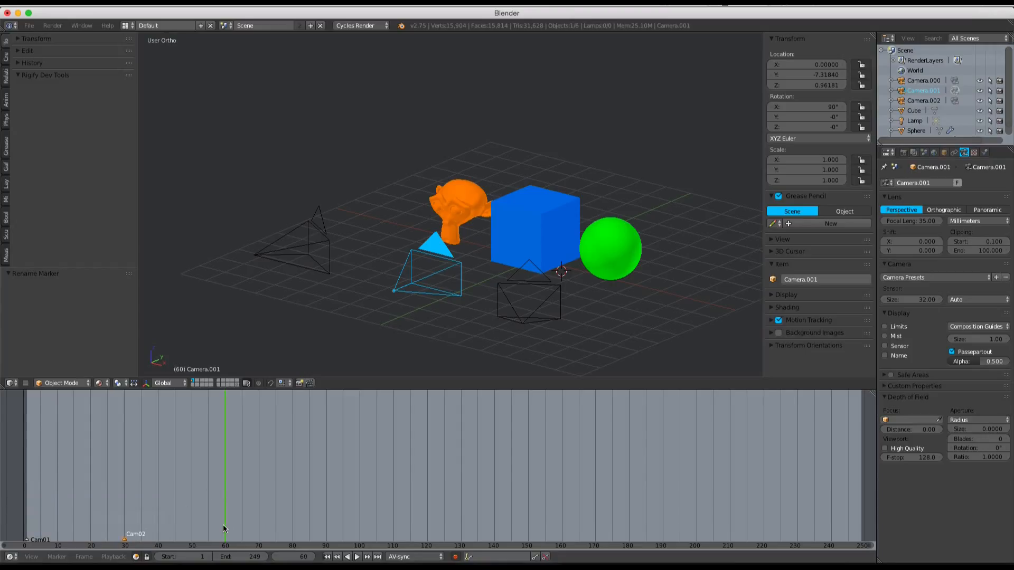
Add a timeline marker at the current frame and rename it Cam03.
key(m)
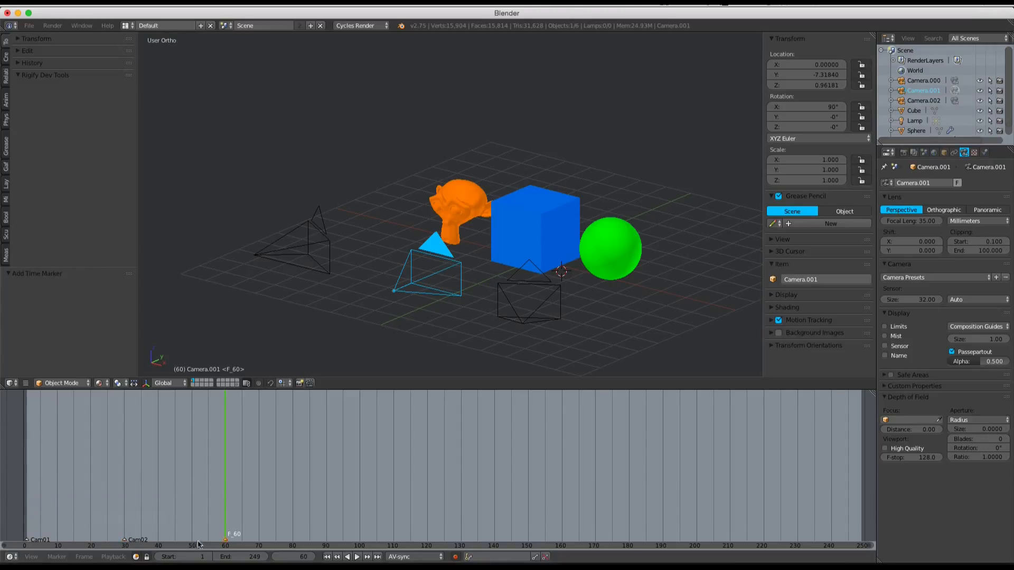
click(68, 556)
click(78, 500)
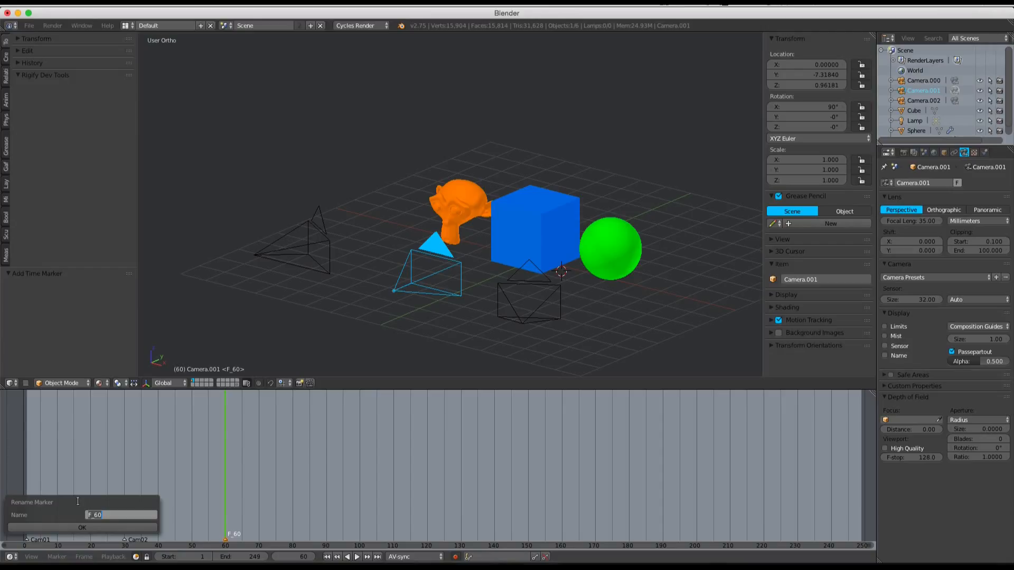
text(CAm)
key(Return)
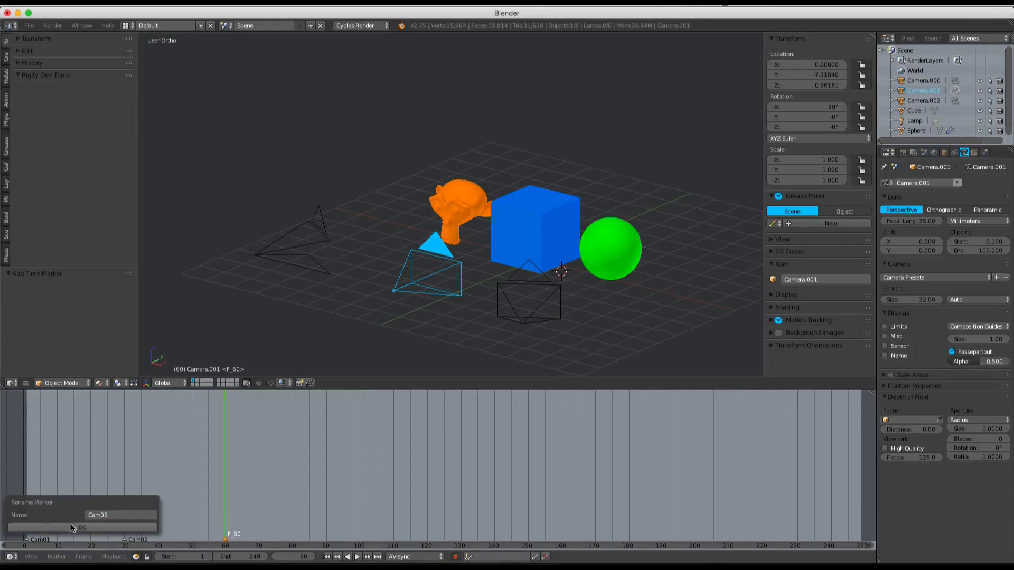
click(76, 528)
Return to frame 1, select the Cam01 marker and bind Camera.001 to it.
mouse_move(205, 508)
mouse_down()
mouse_move(53, 508)
mouse_move(192, 498)
mouse_up()
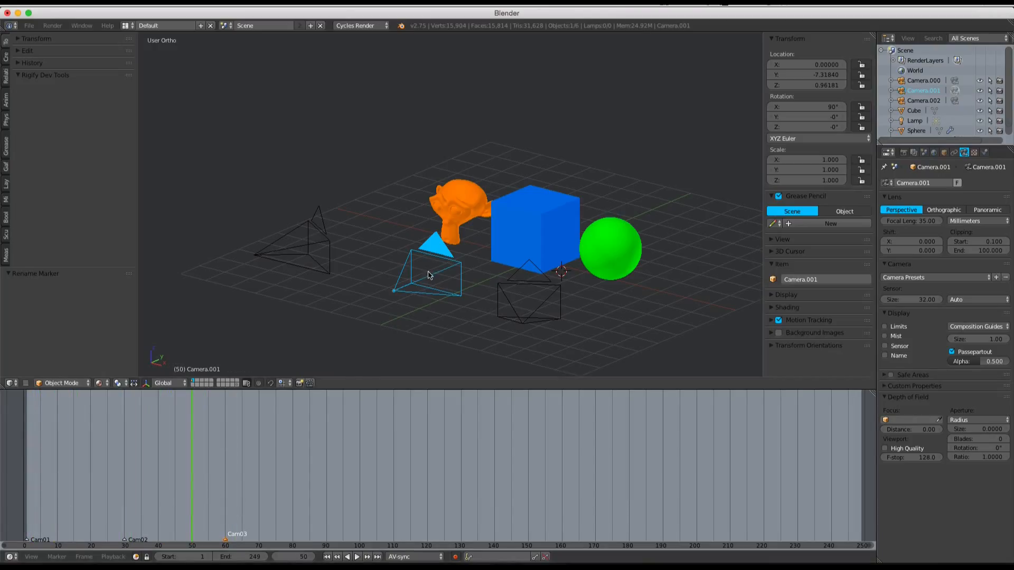
key(KP_0)
drag(207, 453, 8, 479)
right_click(26, 538)
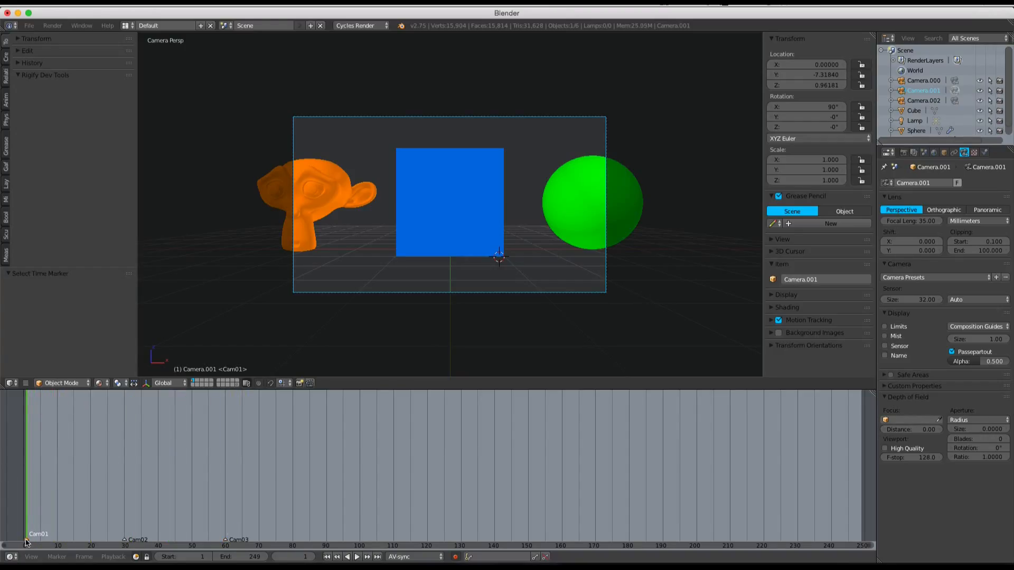
key(KP_0)
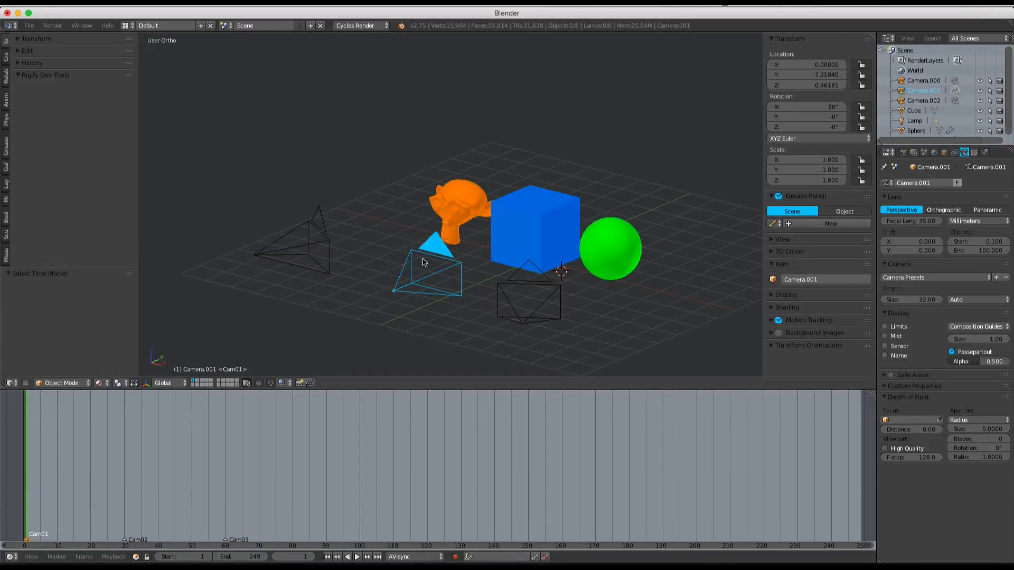
key(g)
right_click(449, 236)
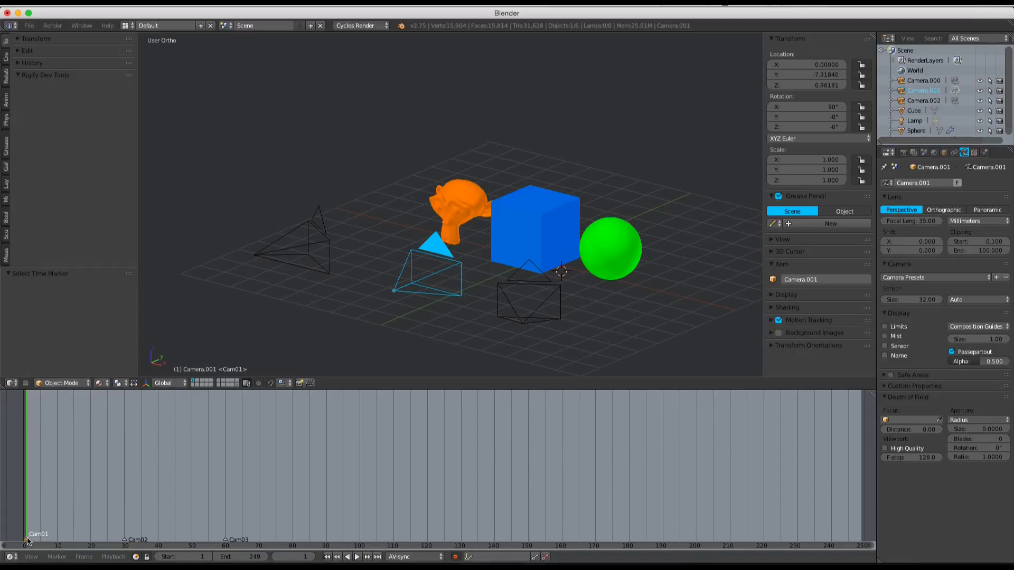
right_click(123, 533)
key(ctrl+b)
Select the Cam02 marker at frame 30, make Camera.000 the active camera and bind it to that marker.
drag(30, 522, 123, 480)
right_click(126, 539)
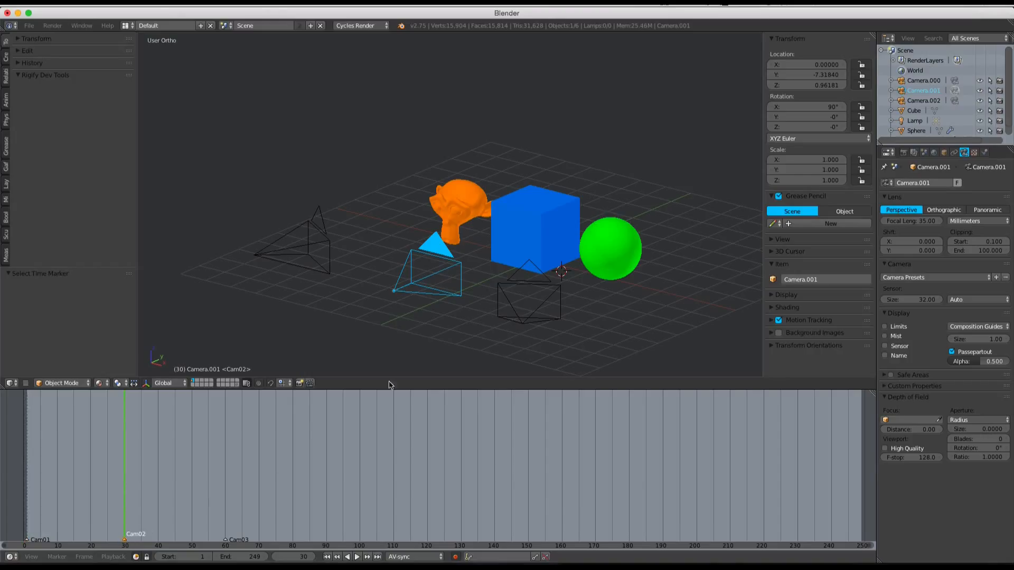
right_click(533, 284)
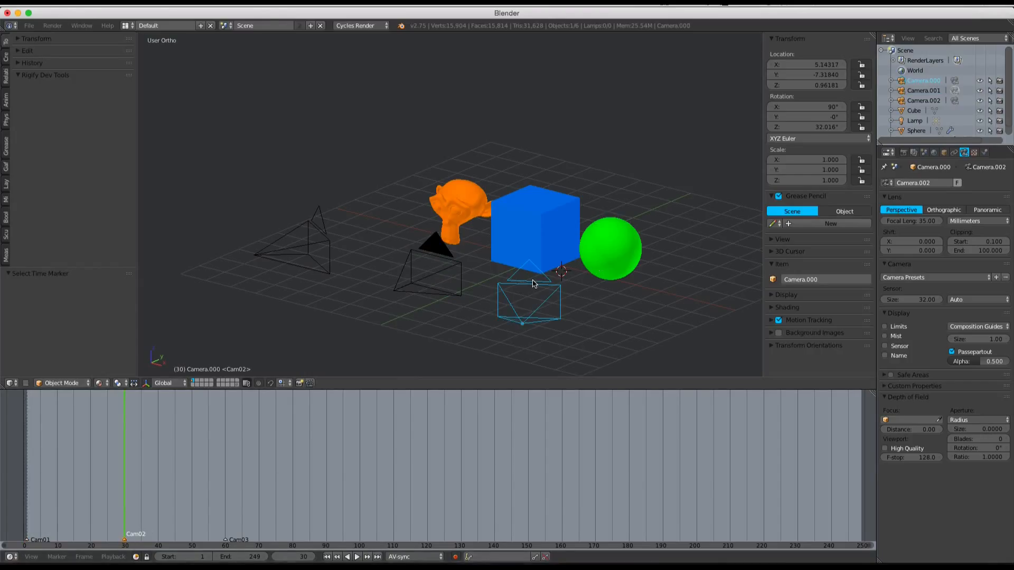
key(ctrl+KP_0)
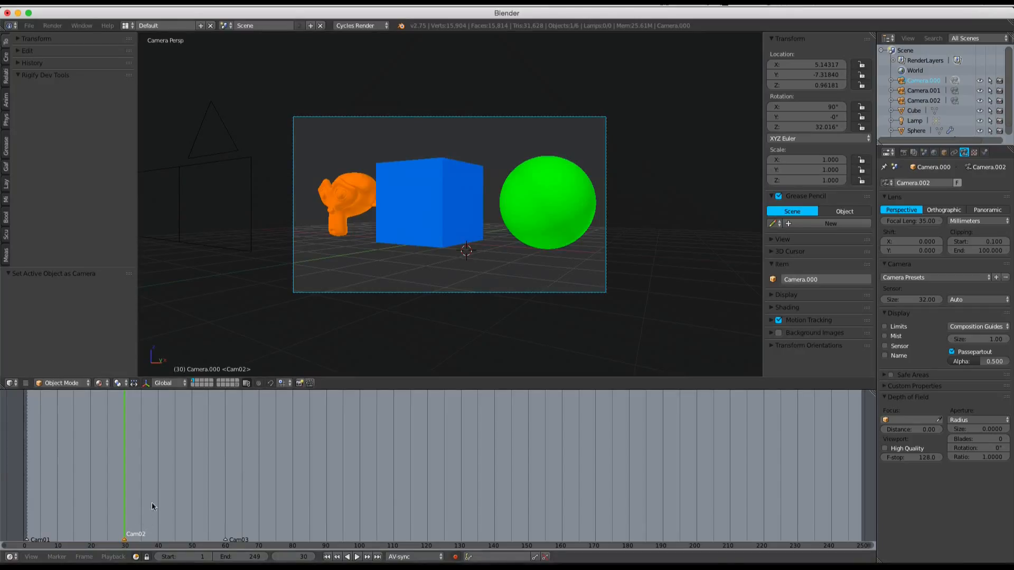
key(ctrl+b)
Select the Cam03 marker at frame 60, make Camera.002 the active camera and bind it to that marker.
drag(125, 490, 225, 507)
right_click(225, 540)
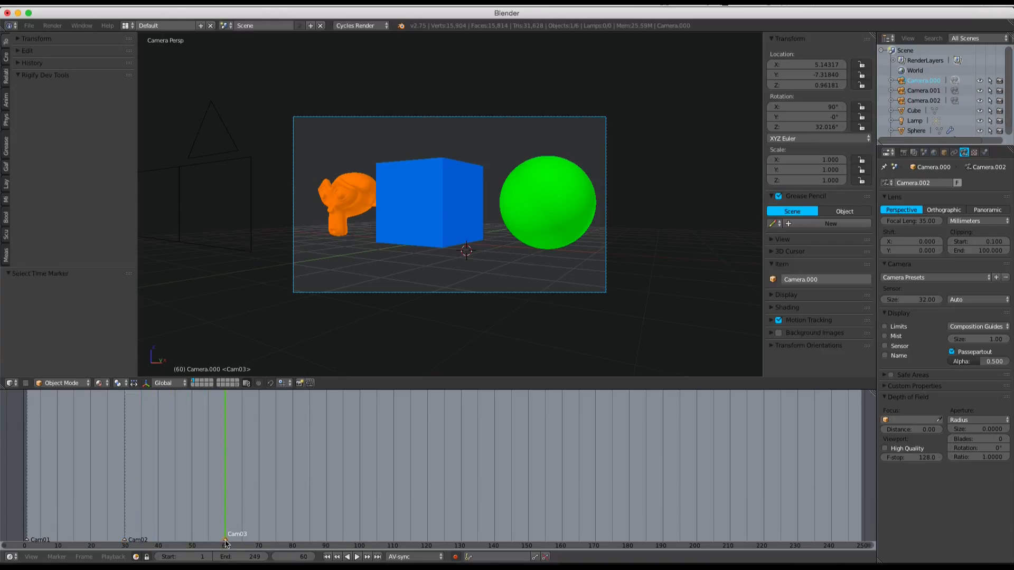
key(KP_0)
right_click(309, 229)
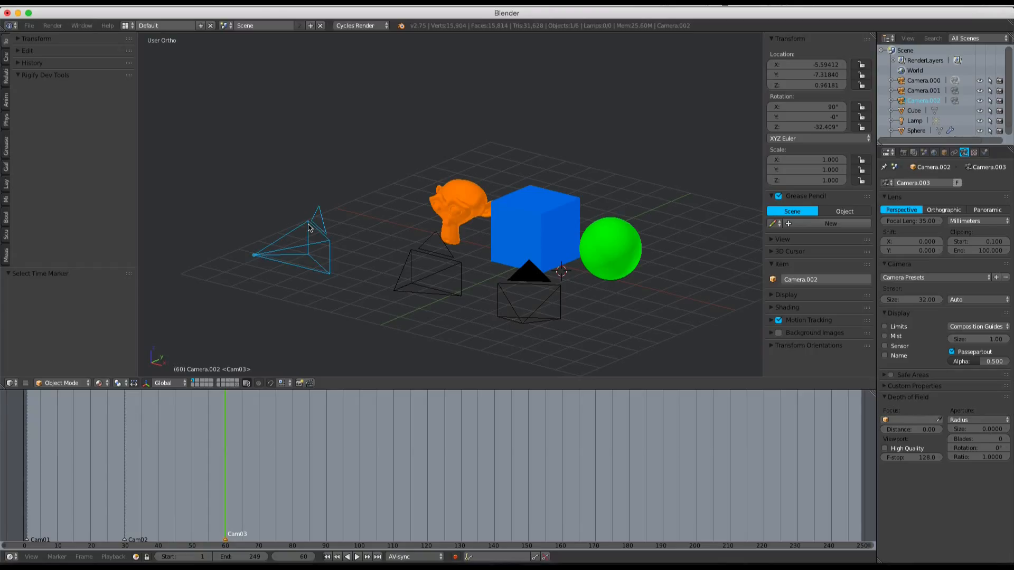
key(ctrl+KP_0)
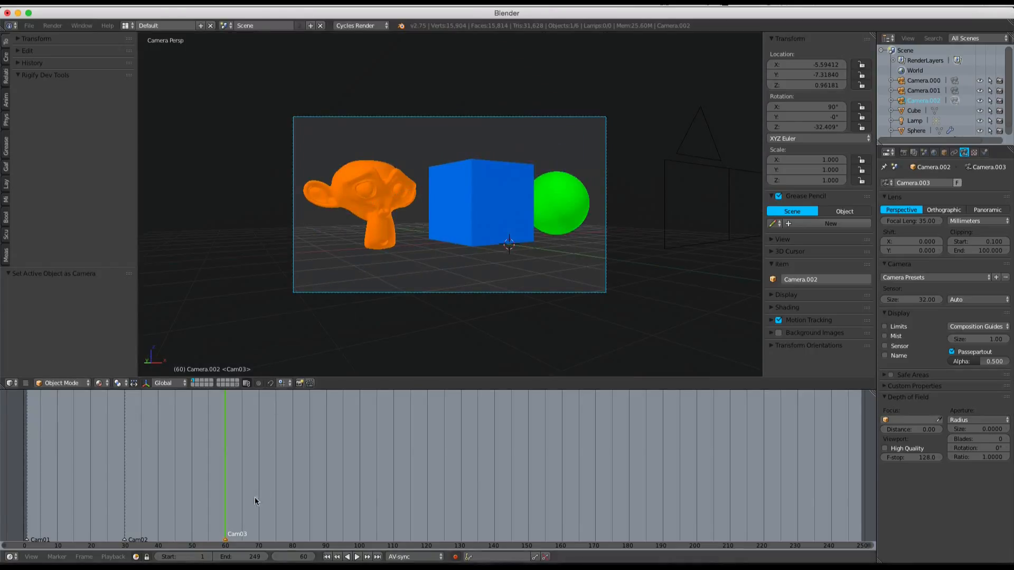
key(ctrl+b)
Move the current frame to 90 and set it as the animation's end frame.
key(alt+a)
drag(264, 504, 327, 504)
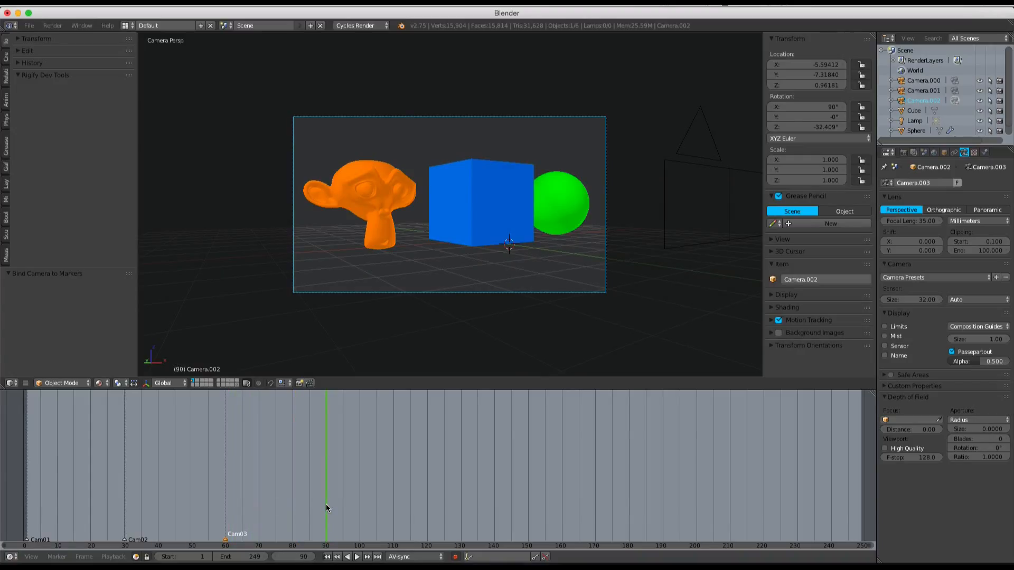
key(e)
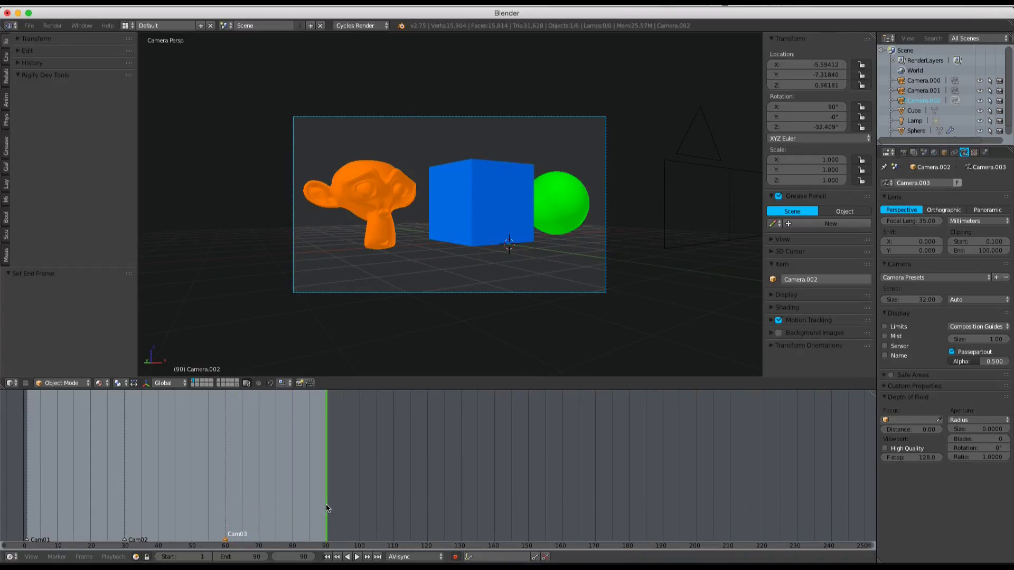
Play the animation to check the camera switches, first through the cameras and from the outside user view.
key(alt+a)
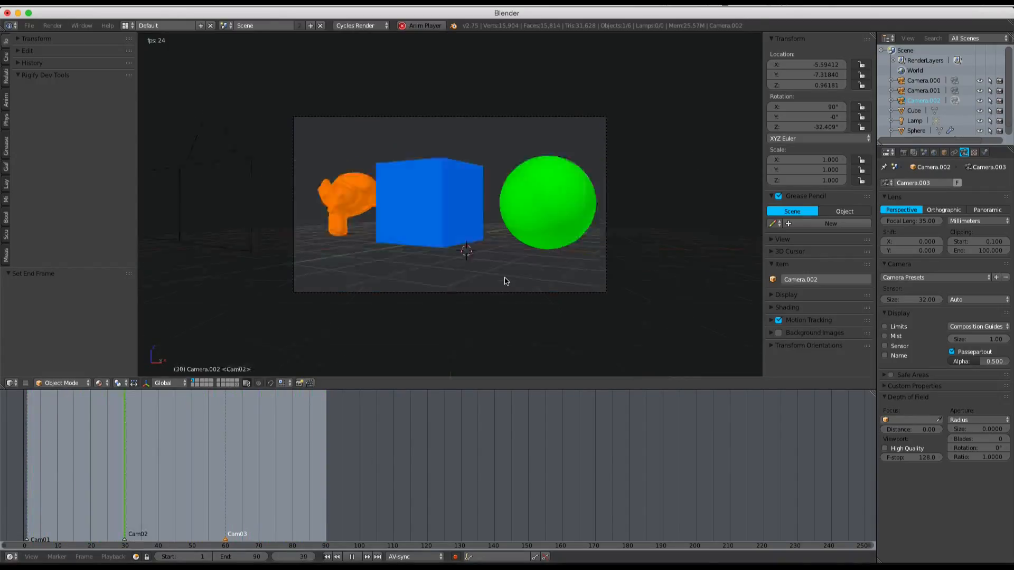
key(KP_0)
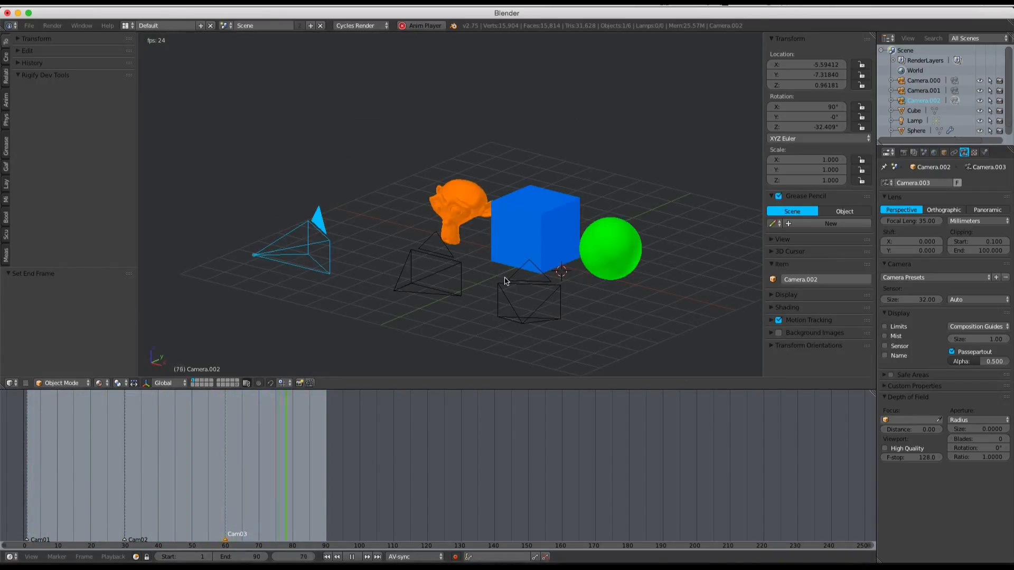